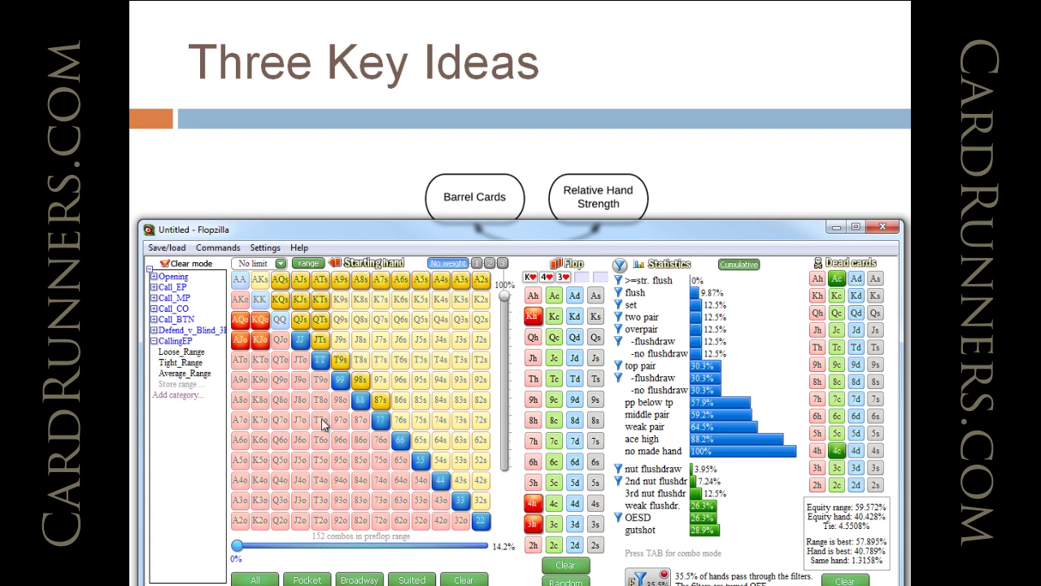
# - Shift the Flopzilla window slightly lower to uncover the flowchart boxes and switch to the "decision time" notes in Notepad
pyautogui.moveTo(182, 362)
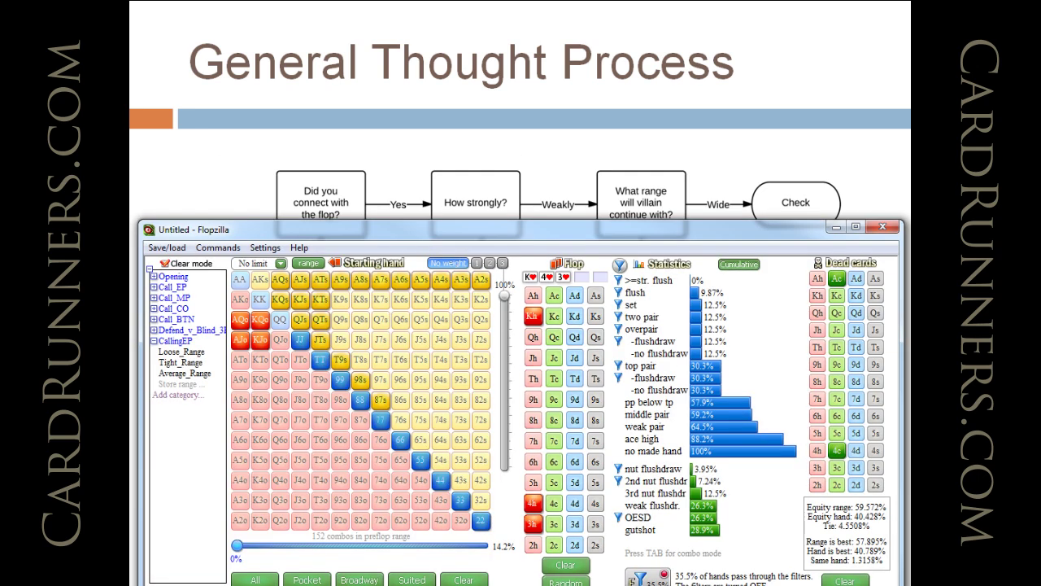
pyautogui.moveTo(377, 218); pyautogui.dragTo(373, 257)
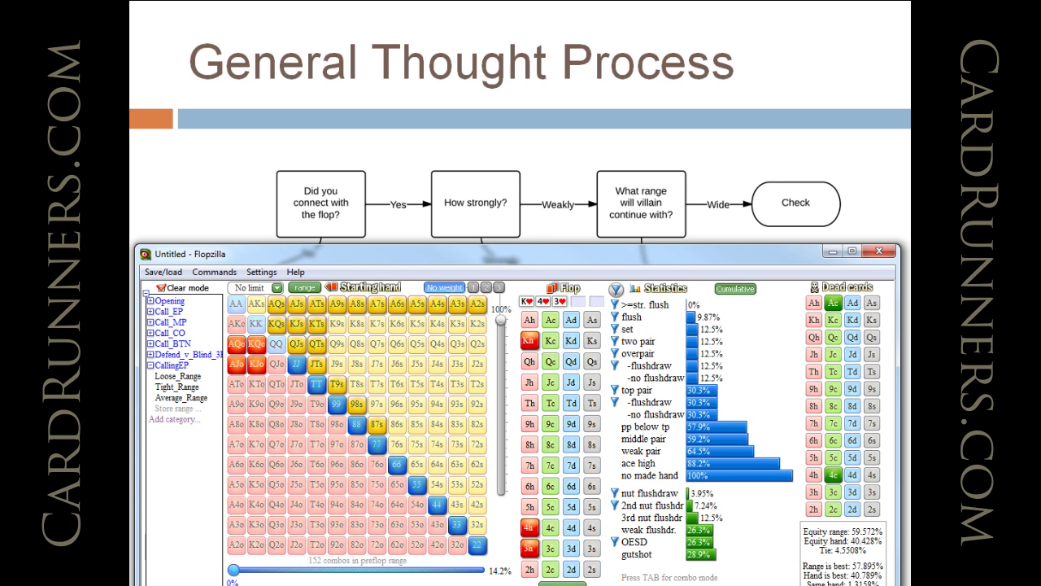
pyautogui.hotkey('alt', 'Tab')
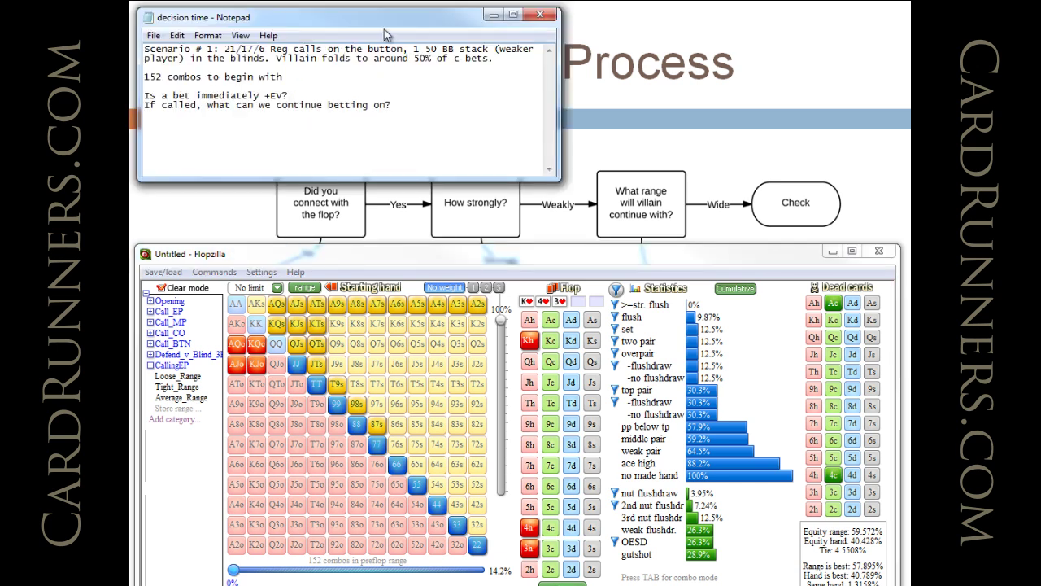
# - Check the top pair combos in Flopzilla's statistics and add the line "46 combos of TP+" below "152 combos to begin with"
pyautogui.click(331, 77)
pyautogui.press('Return')
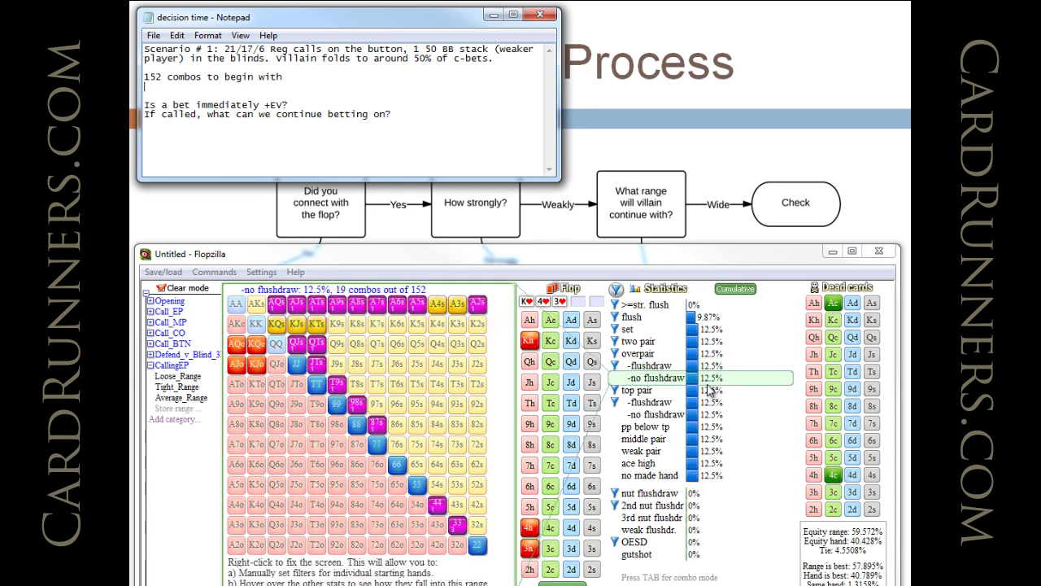
pyautogui.moveTo(713, 395)
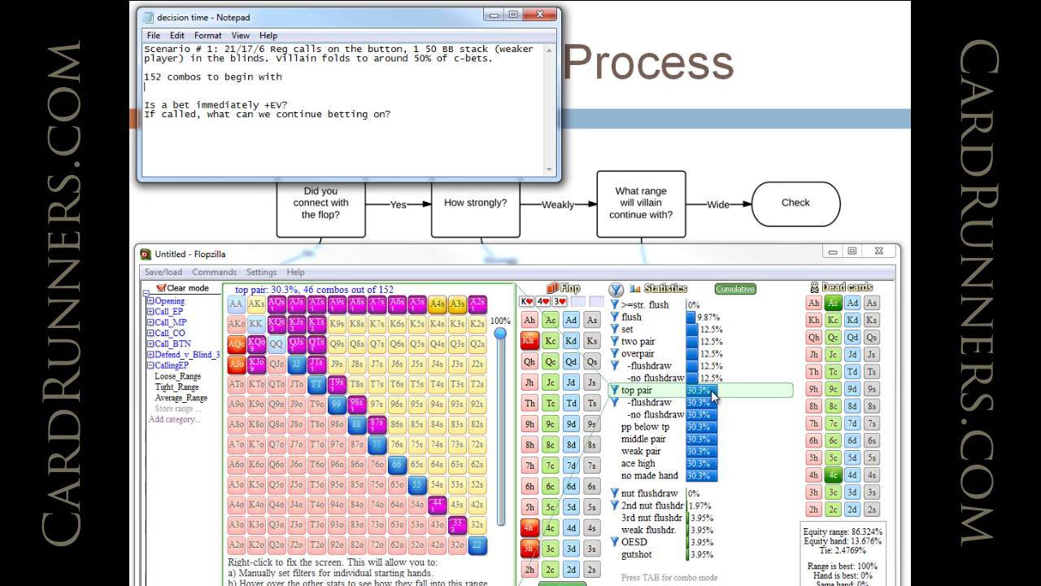
pyautogui.write('46 combos of TP+')
pyautogui.press('Return')
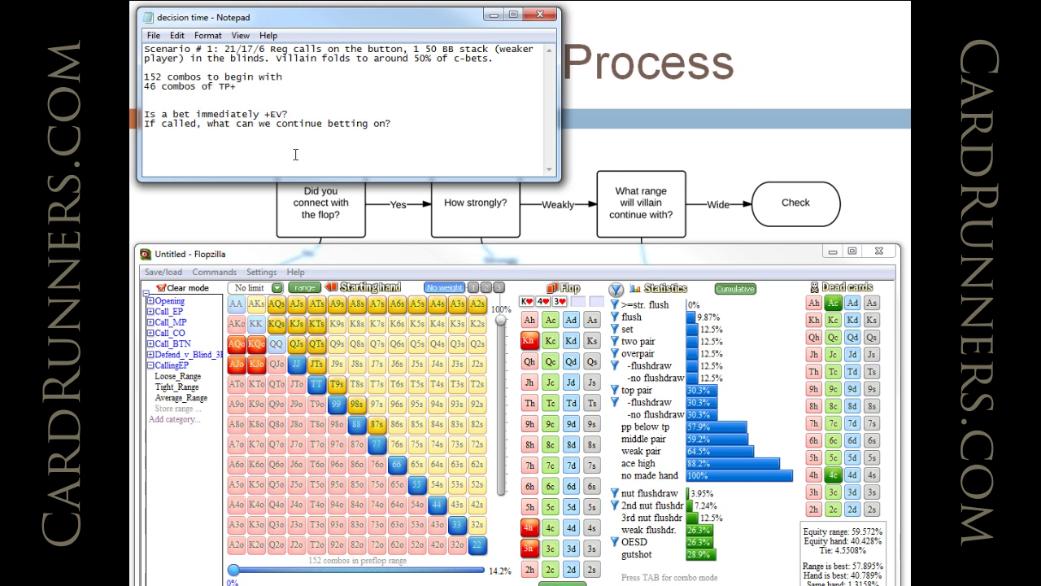
# - Check the nut flush draw combos in the statistics and add the line "6 combos of NFD" to the notes
pyautogui.moveTo(712, 494)
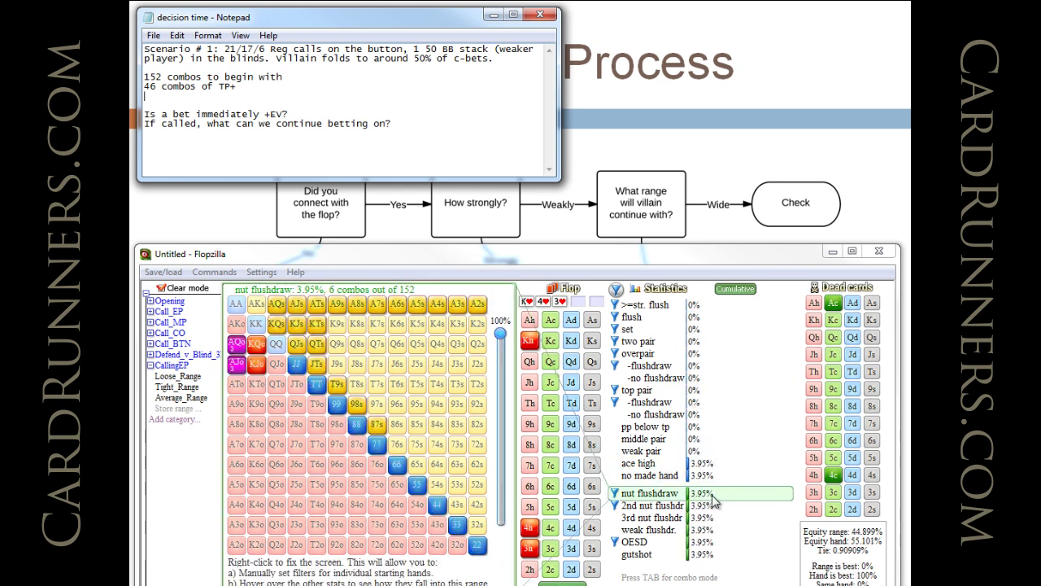
pyautogui.write('6 combos of N')
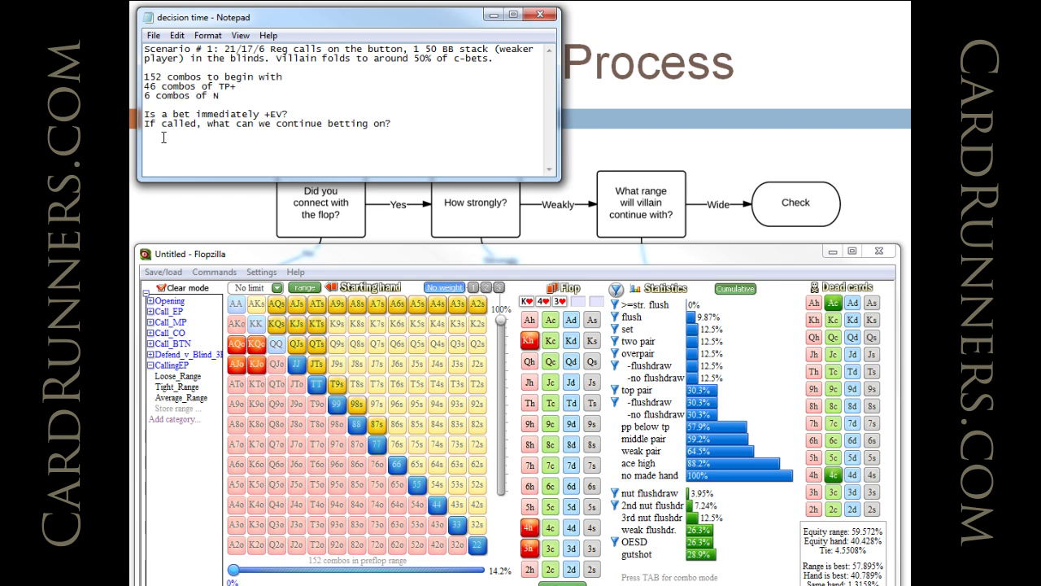
pyautogui.write('FT')
pyautogui.press('BackSpace')
pyautogui.write('D')
pyautogui.press('Return')
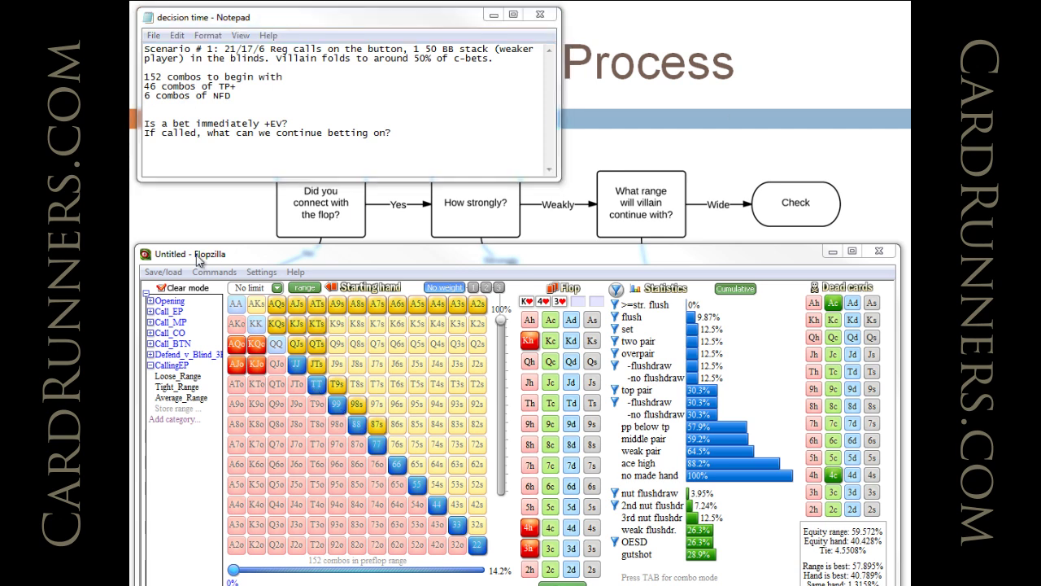
# - Add the line "7x3 combons of pair + fd (21 combos)" below the NFD line in the notes
pyautogui.click(458, 159)
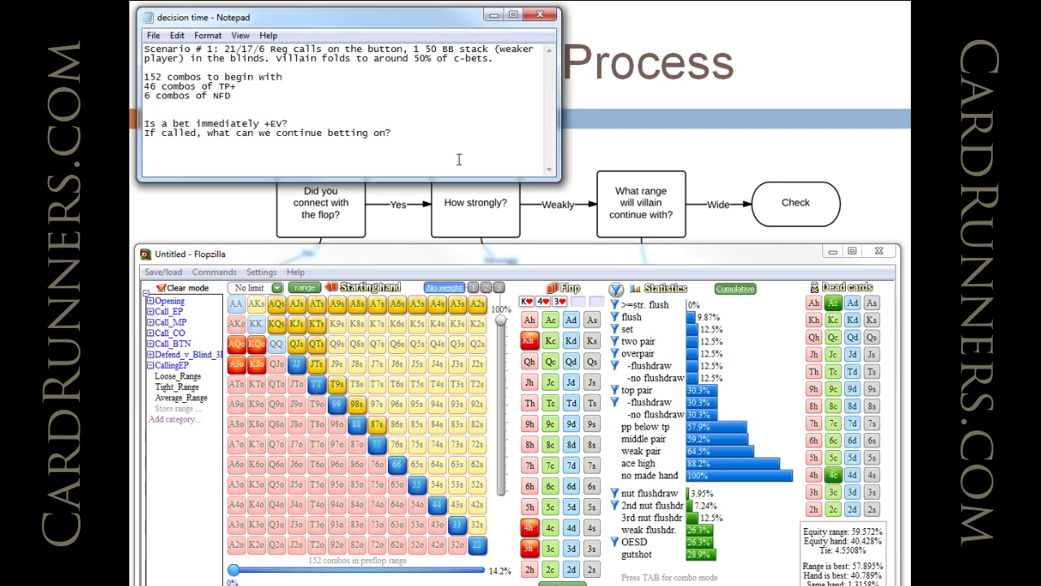
pyautogui.write('7')
pyautogui.write('x 5')
pyautogui.press('BackSpace')
pyautogui.press('BackSpace')
pyautogui.write('3 combons of pair + fd (')
pyautogui.write('21 combos)')
pyautogui.press('Return')
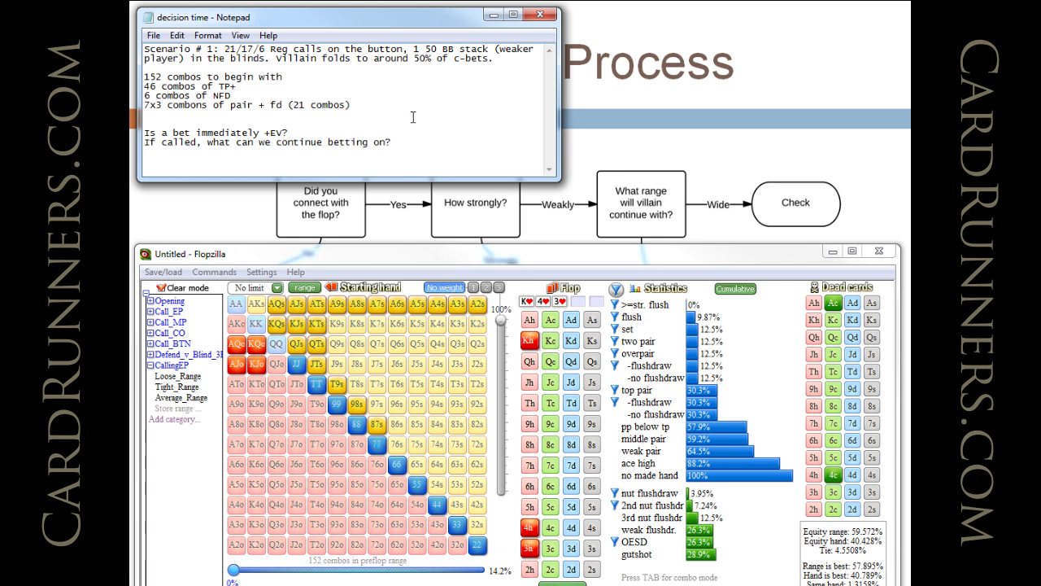
# - Add the line "2 more combos of AQ with Qh" below the pair plus flush draw line
pyautogui.write('2 more combos of AQ with Q')
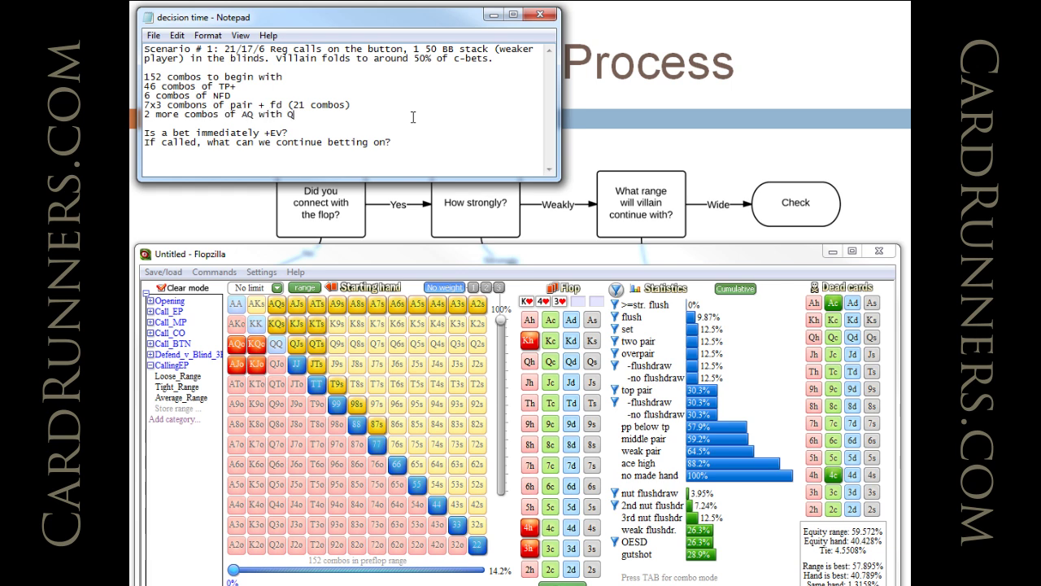
pyautogui.write('h)')
pyautogui.press('BackSpace')
pyautogui.press('Return')
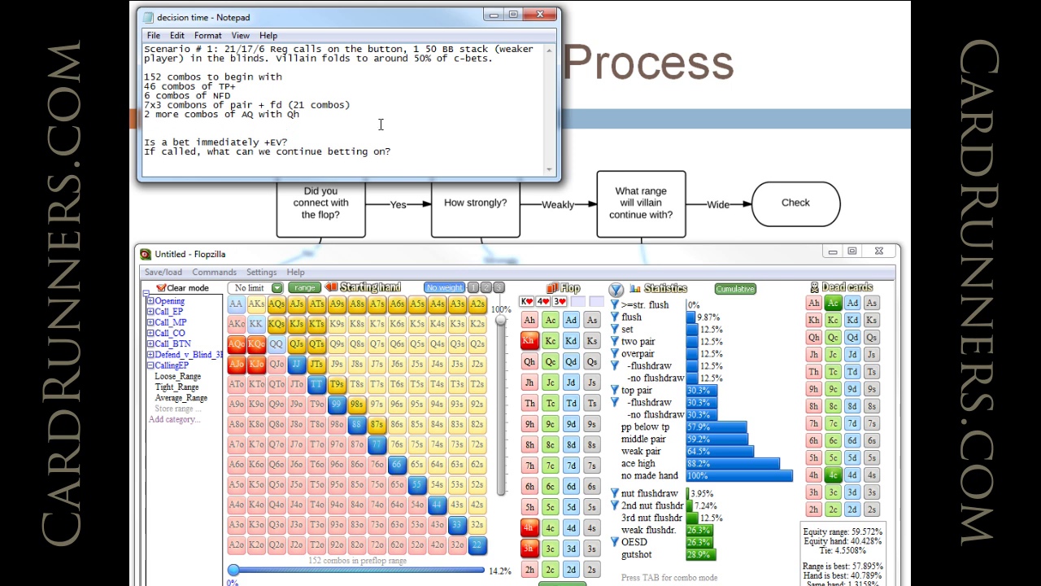
# - Add the total line "75 combos" and remove the extra blank line above the +EV question
pyautogui.write('75 combos')
pyautogui.press('Return')
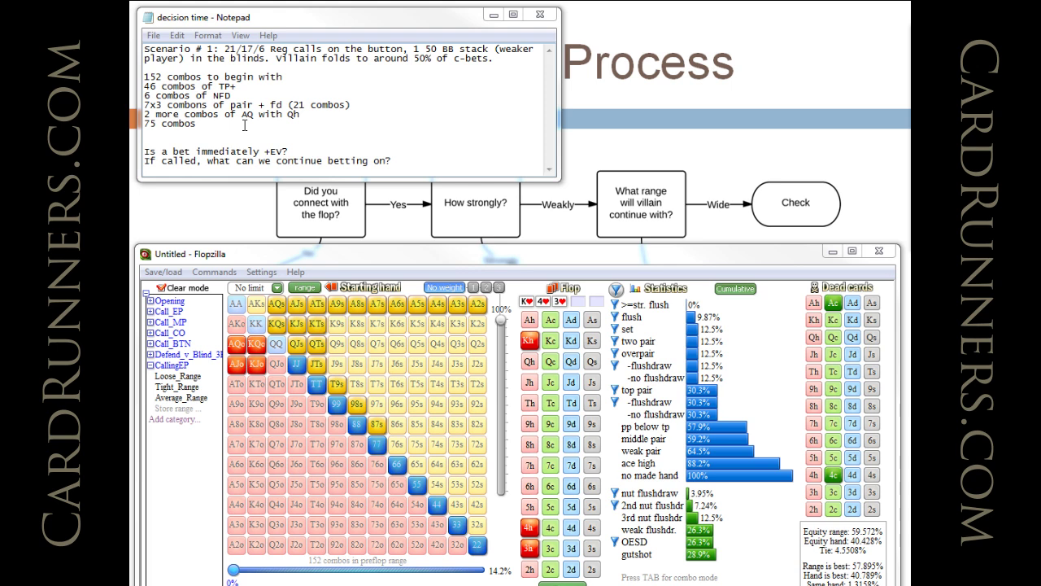
pyautogui.click(189, 134)
pyautogui.press('Delete')
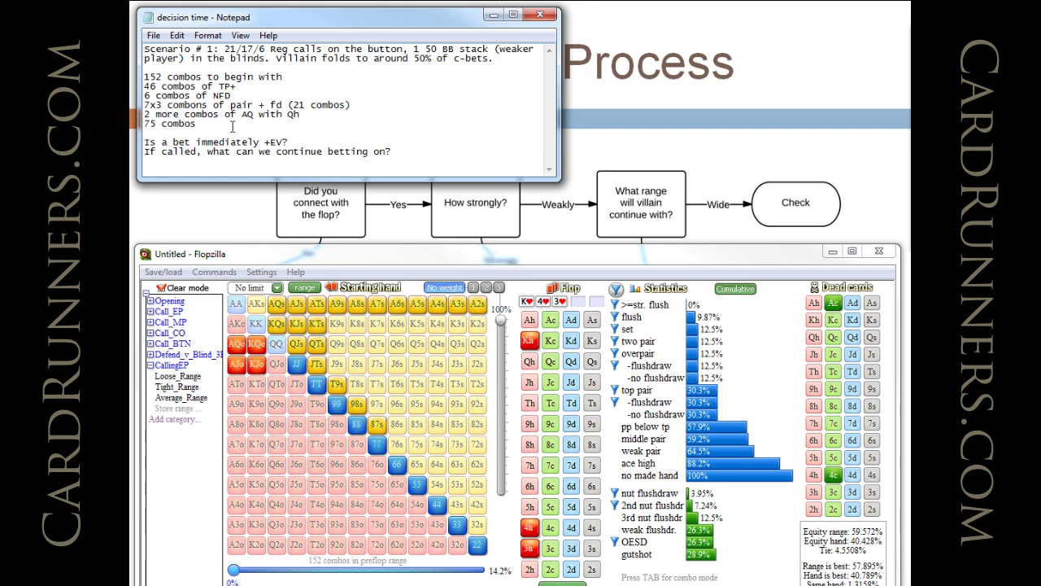
pyautogui.click(328, 142)
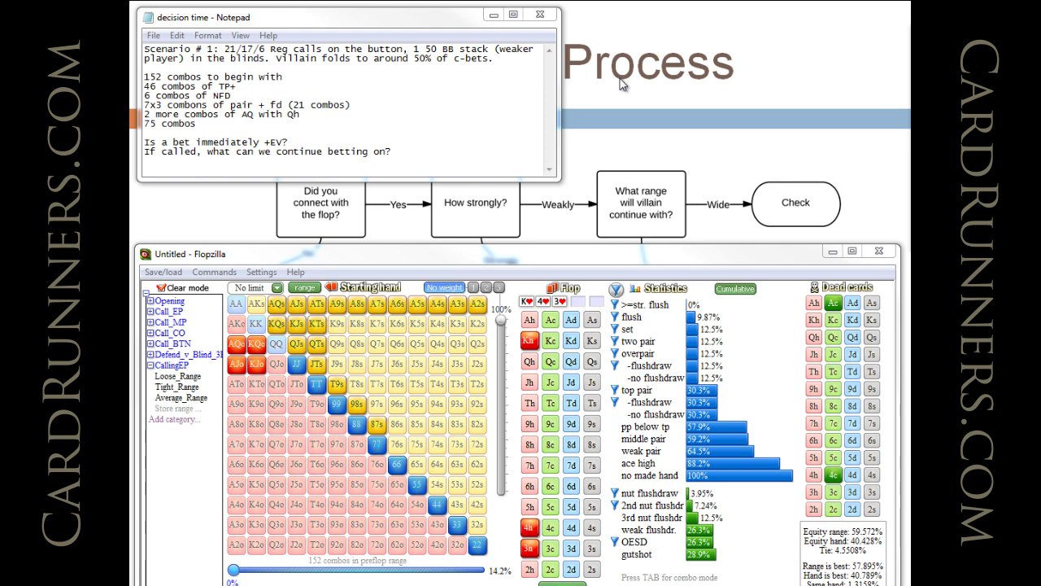
# - Answer the question about what to continue betting on with "any 4, any ace," at the end of its line
pyautogui.click(517, 156)
pyautogui.write('any 4,')
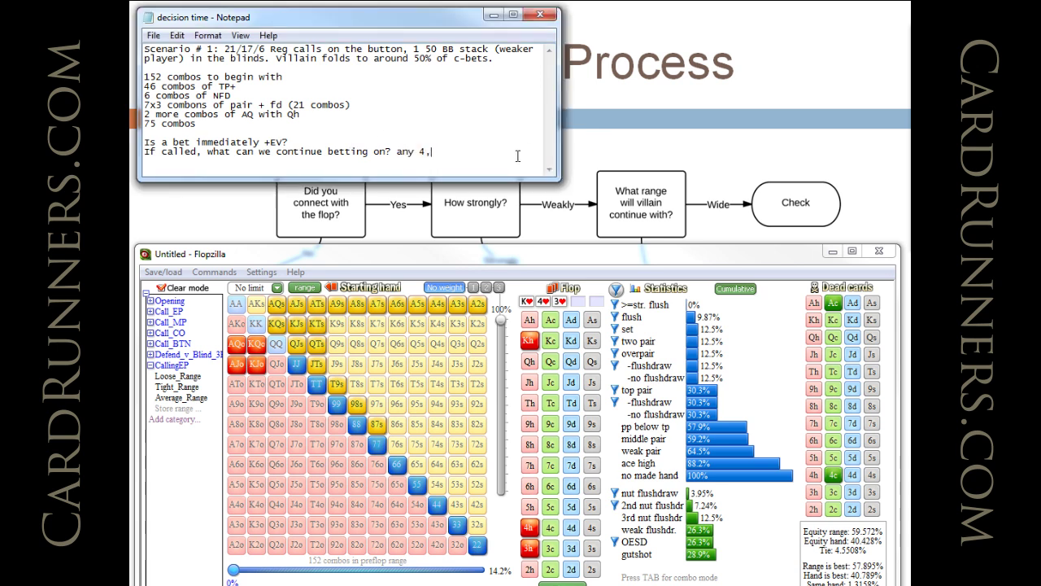
pyautogui.write(' any ace,')
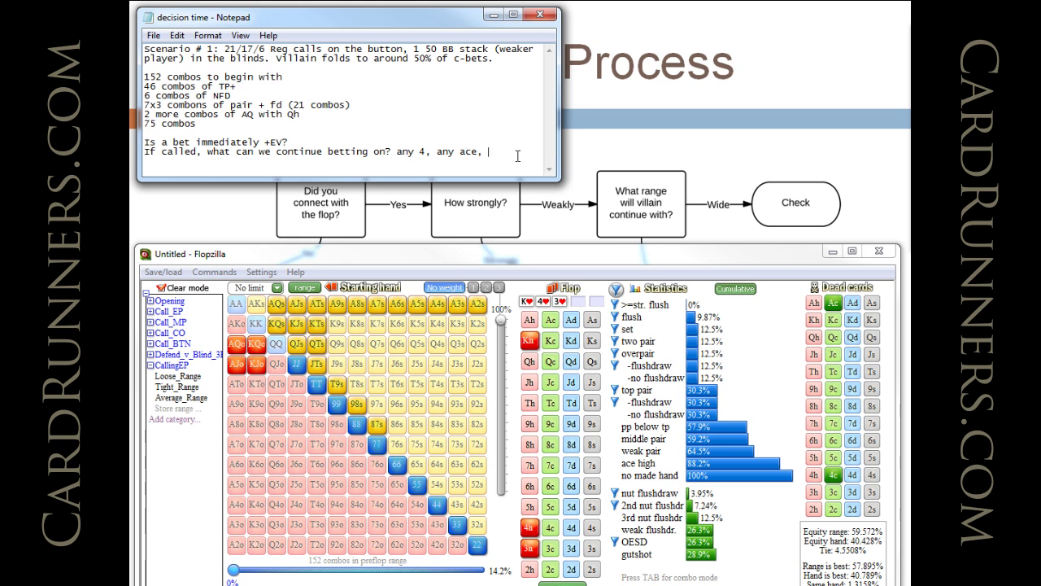